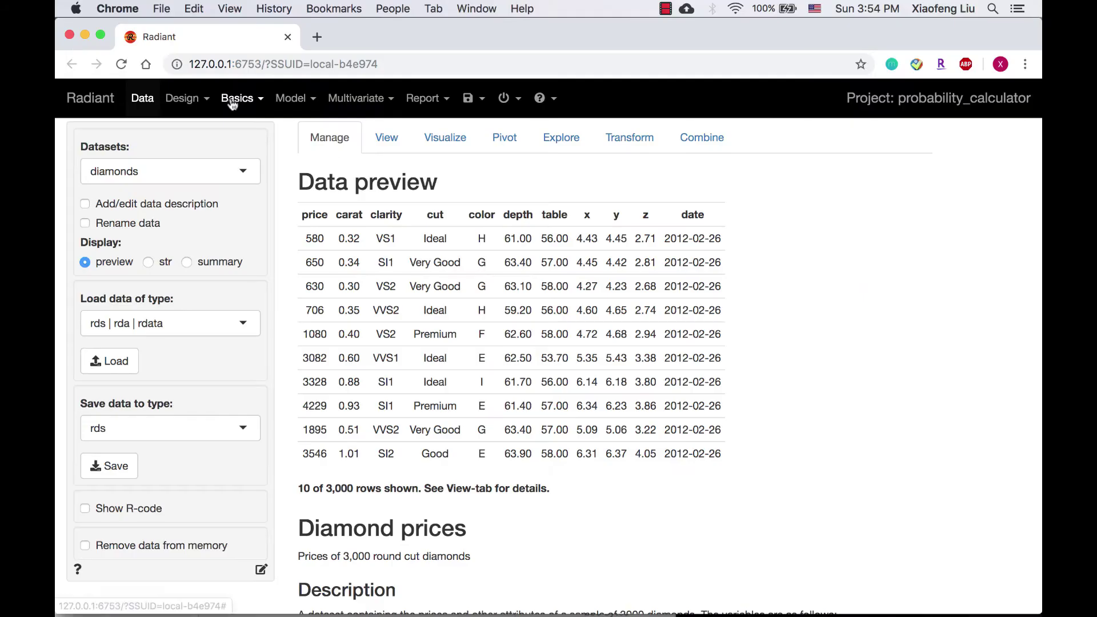
Open the Basics > Probability calculator and select the Uniform distribution.
left_click(237, 97)
left_click(239, 149)
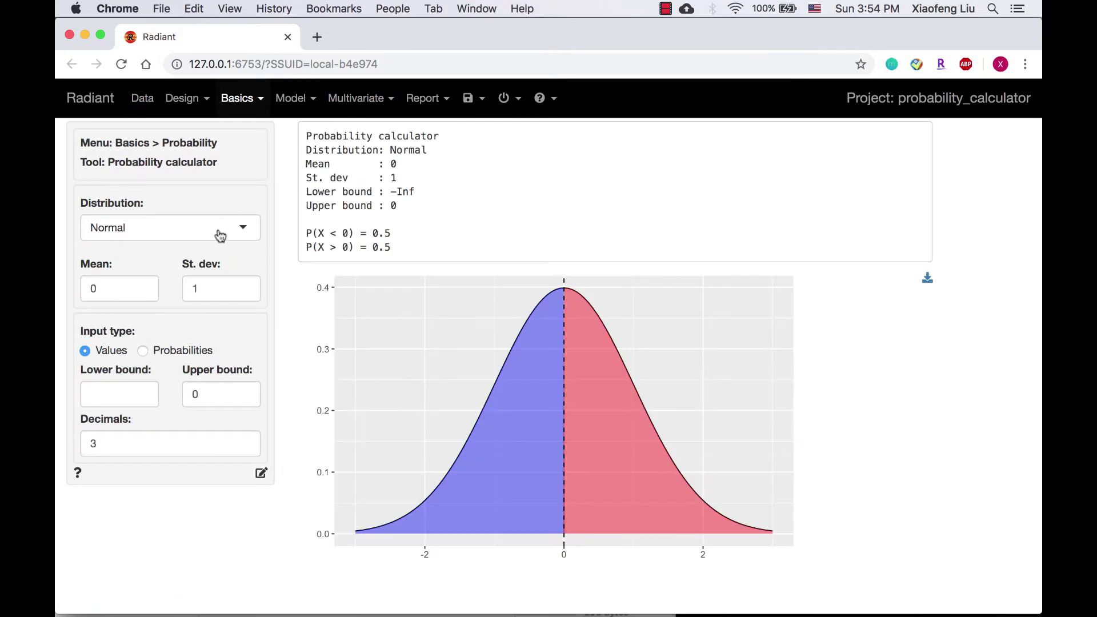
left_click(219, 230)
scroll(209, 332, "down", 2)
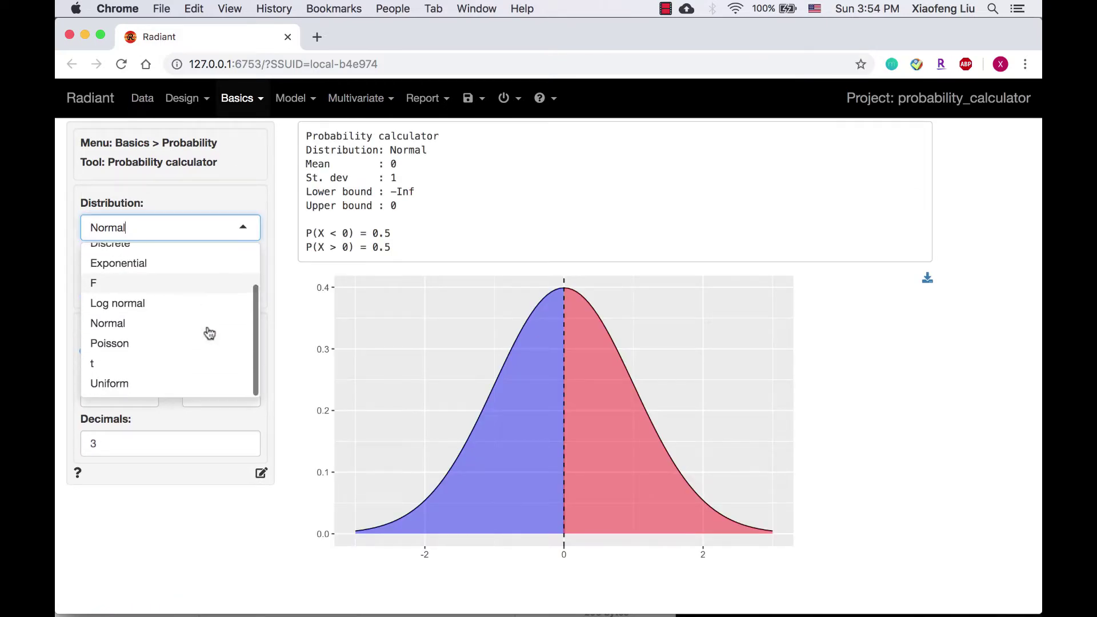
left_click(190, 383)
Set Min 1500, Max 4000 and Lower bound 3000, and clear the Upper bound.
double_click(120, 293)
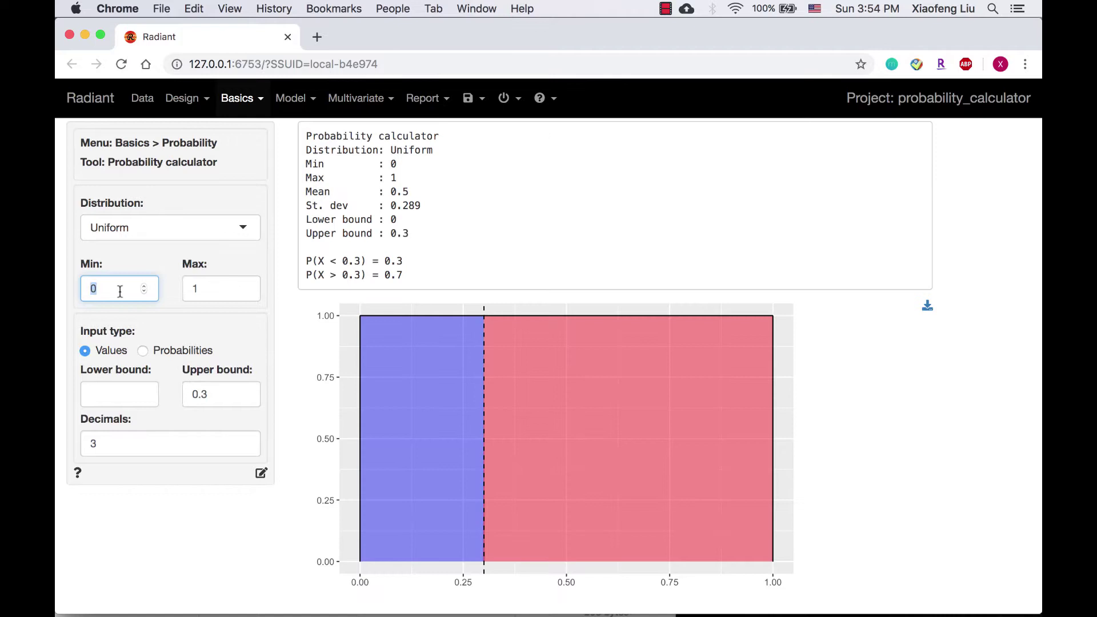
type("1500")
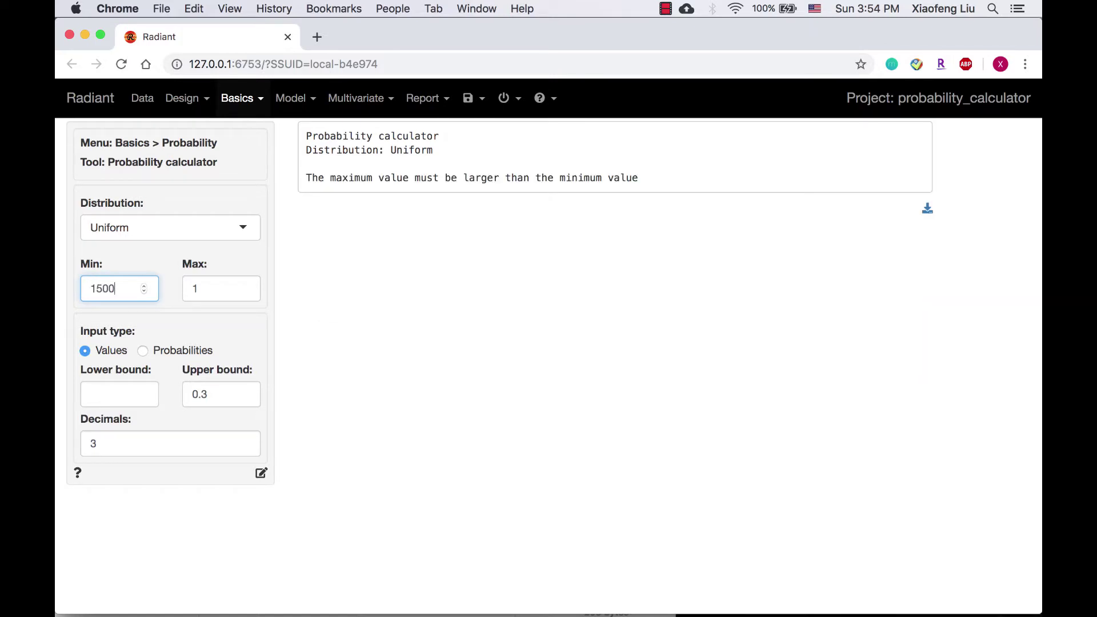
key("Tab")
type("4000")
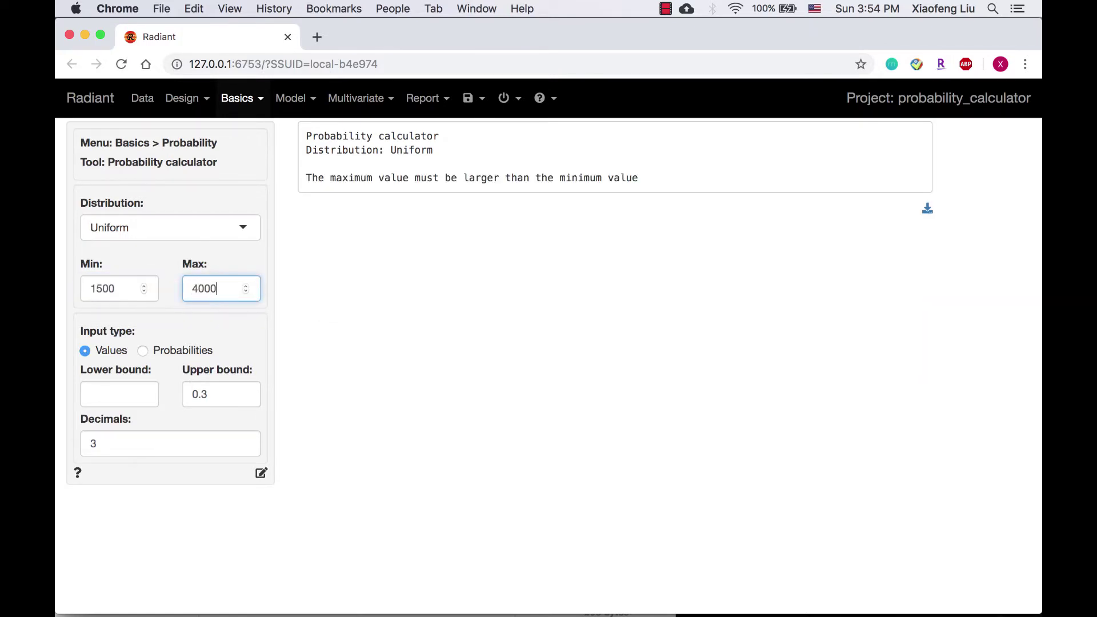
left_click(86, 341)
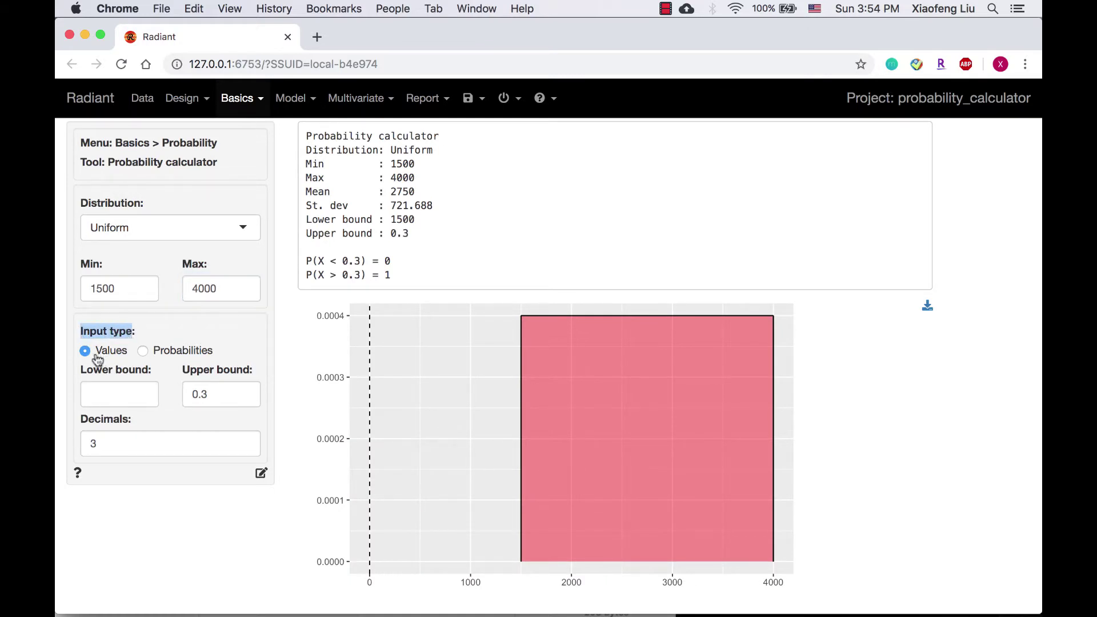
left_click_drag(96, 352, 128, 350)
left_click(124, 395)
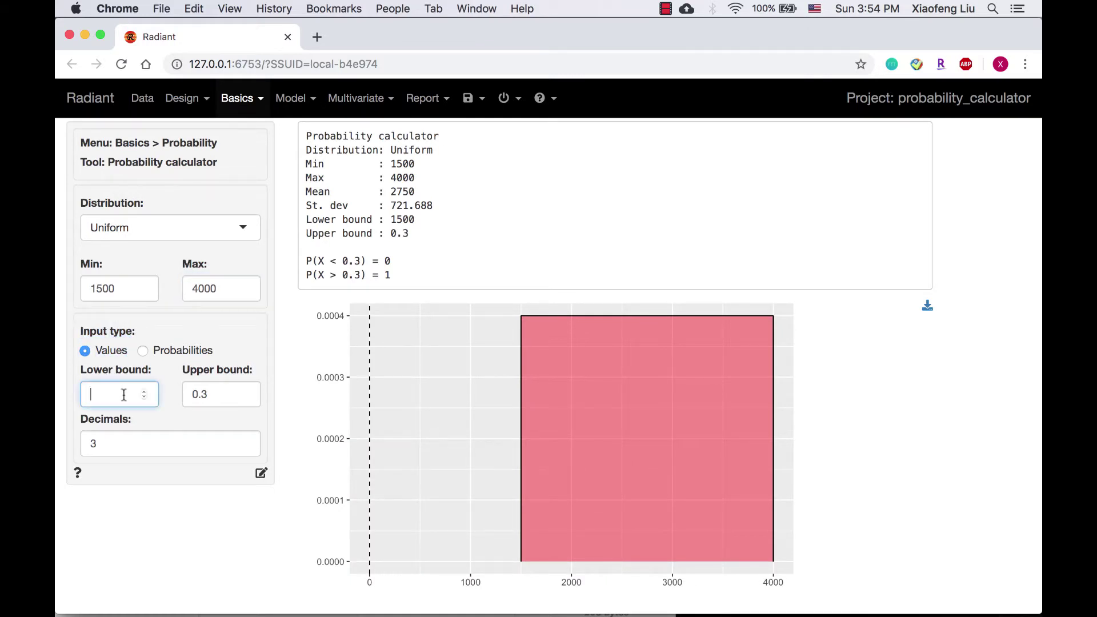
type("3000")
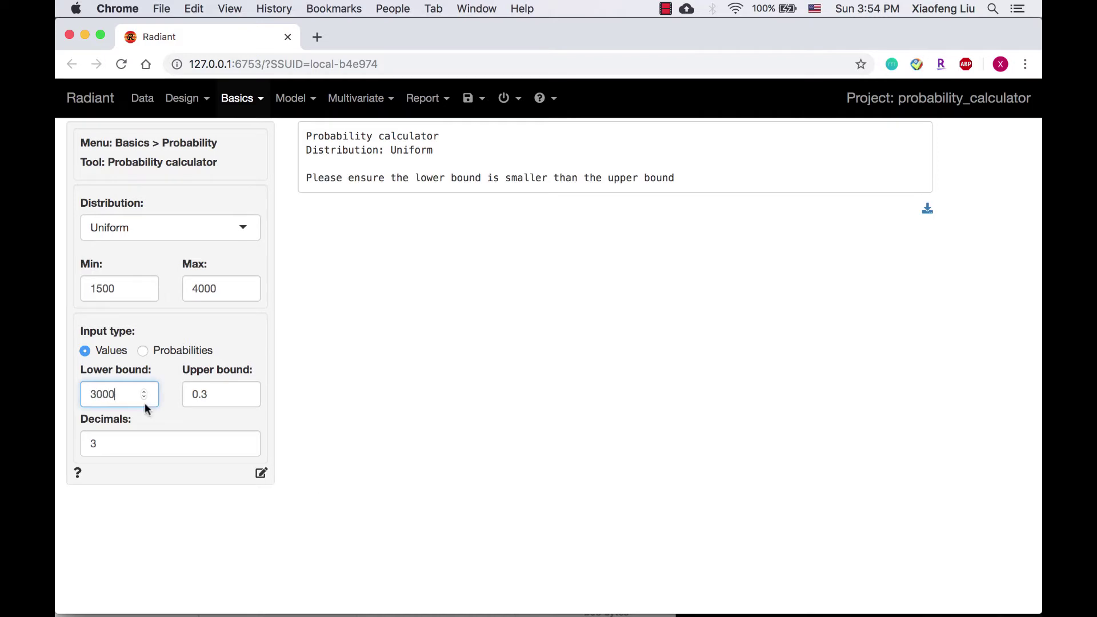
double_click(218, 393)
key("BackSpace")
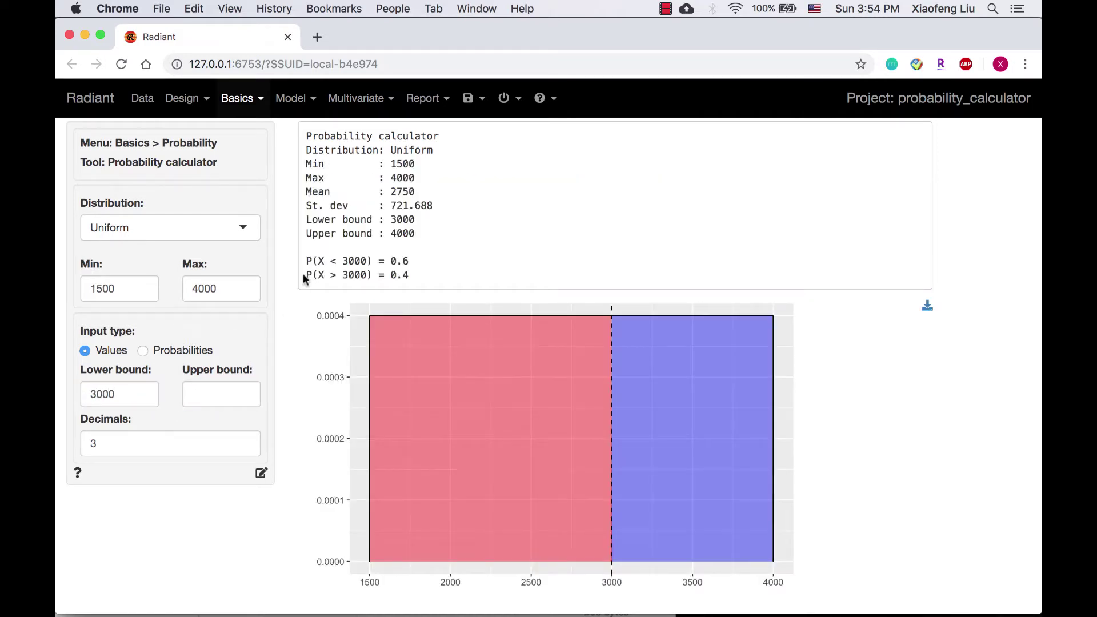
left_click_drag(307, 276, 422, 273)
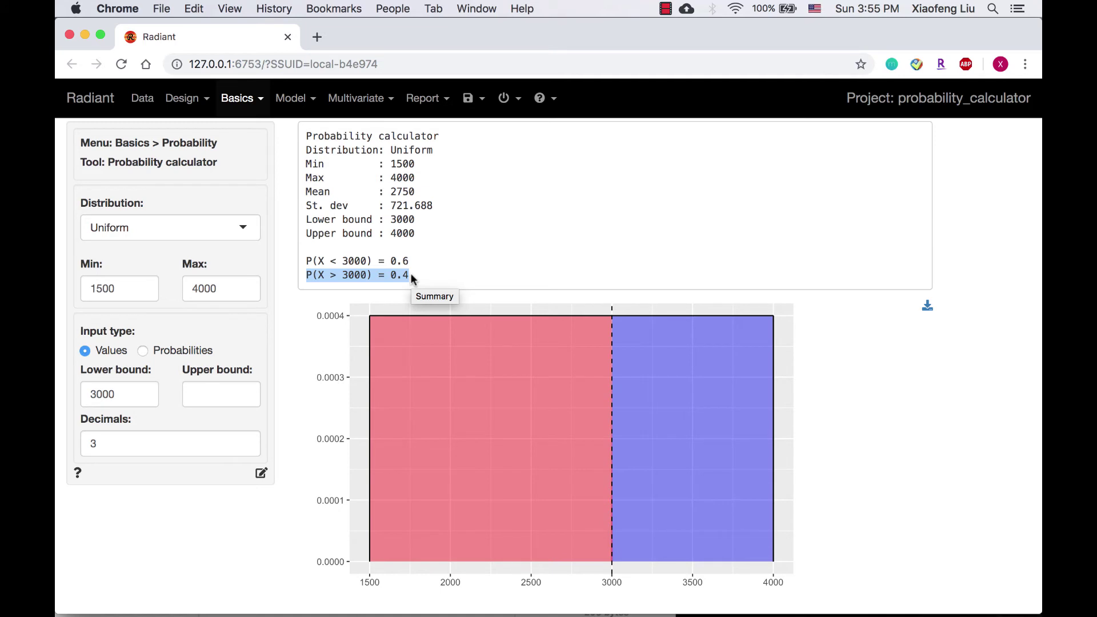
Switch the distribution to Binomial with n 7 and p 0.4.
left_click(411, 277)
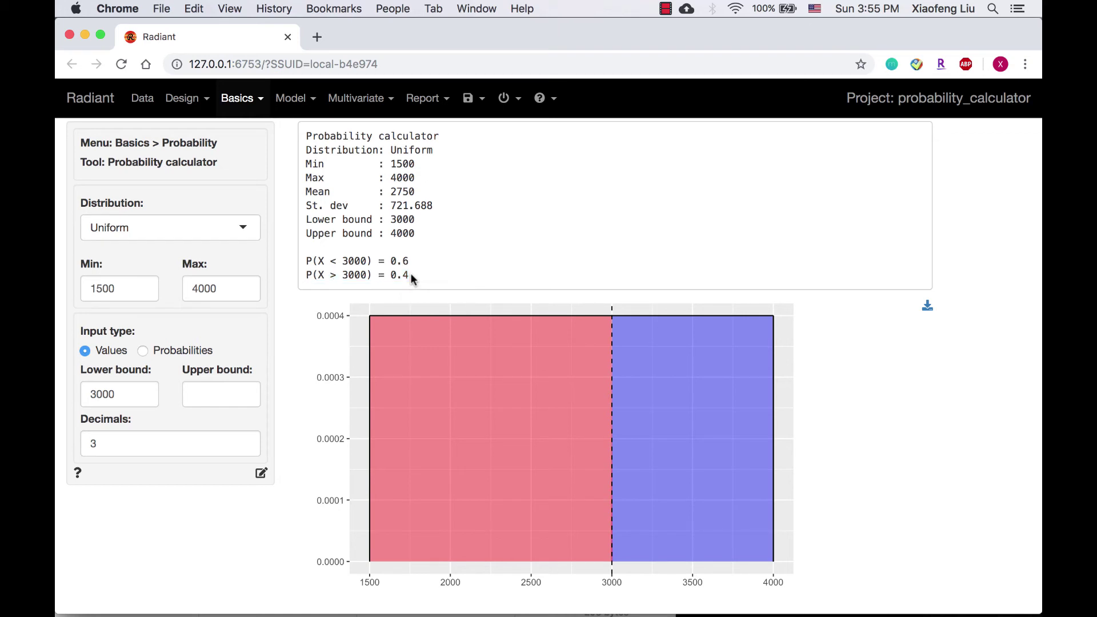
left_click(244, 225)
scroll(225, 283, "up", 2)
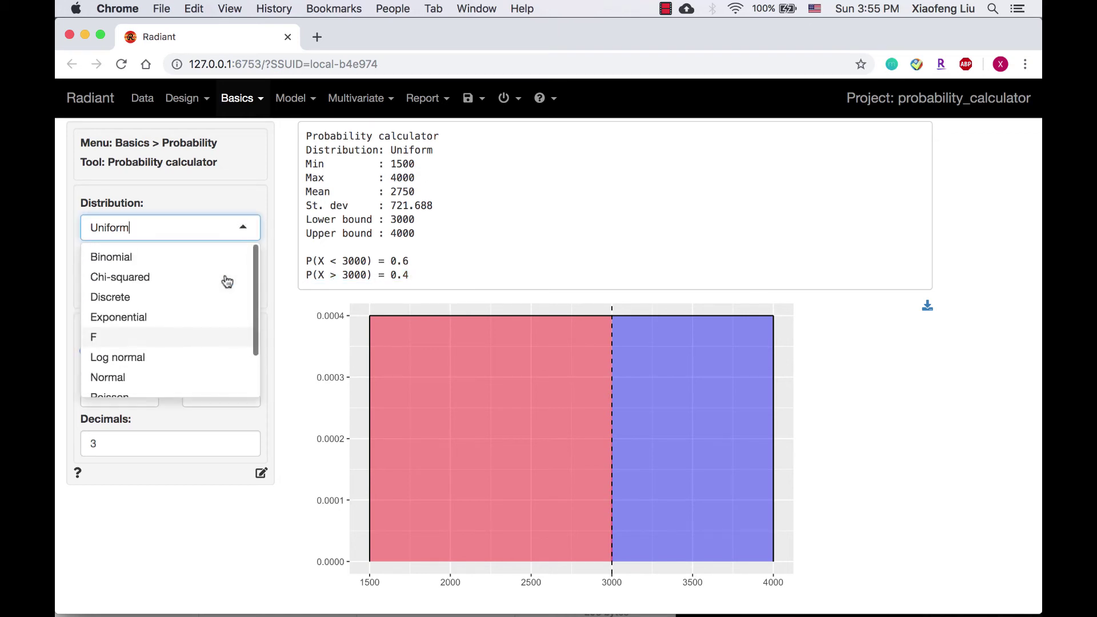
left_click(225, 254)
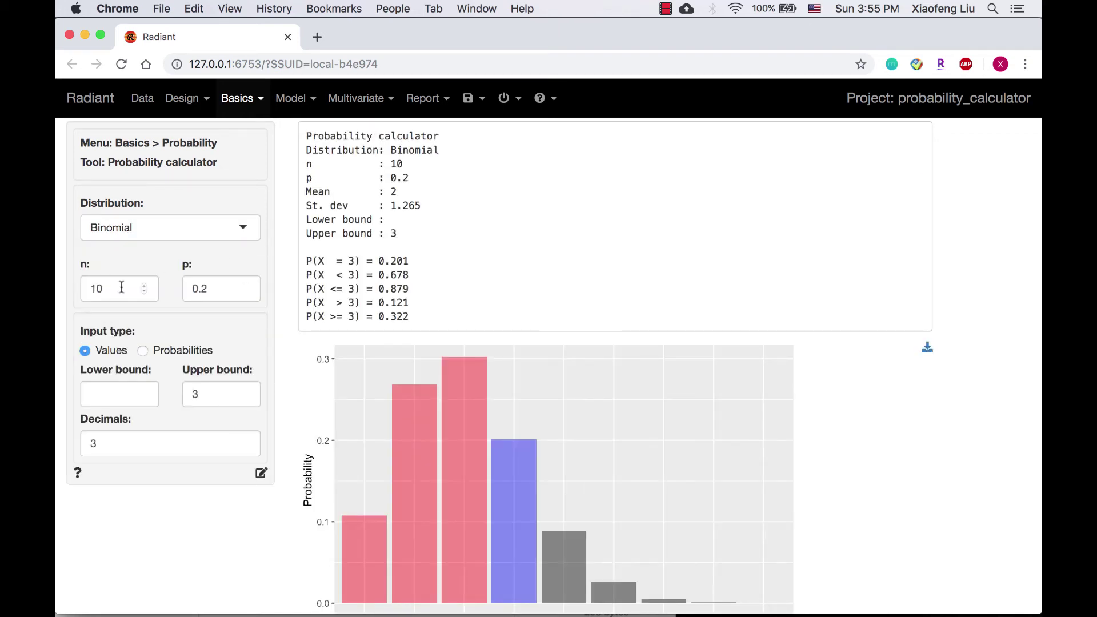
left_click_drag(120, 288, 78, 292)
type("7")
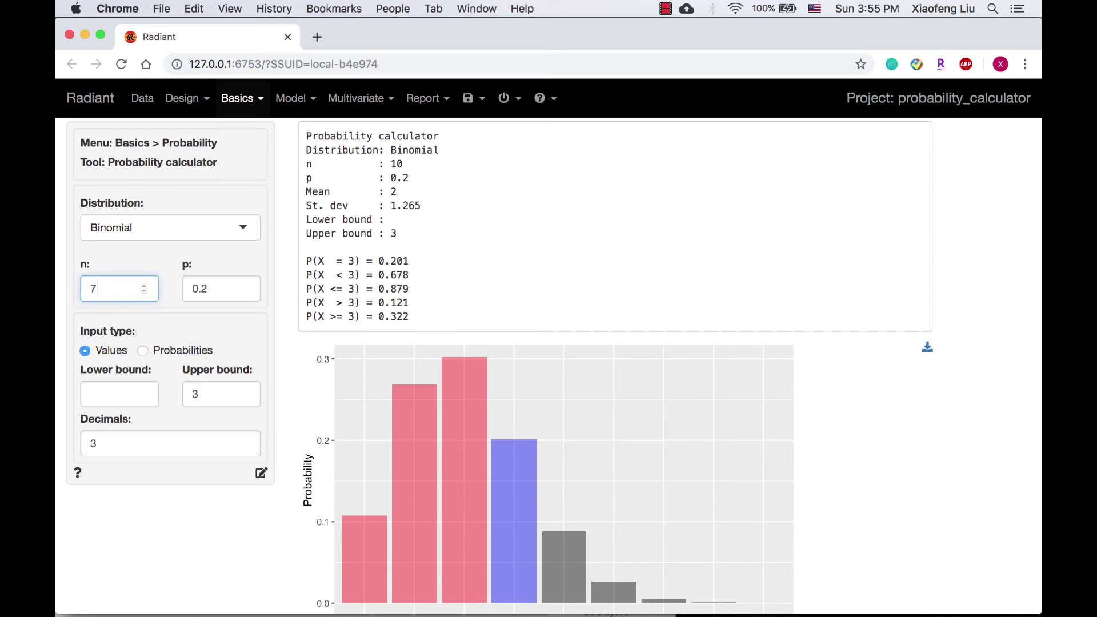
left_click(227, 288)
key("BackSpace")
type("4")
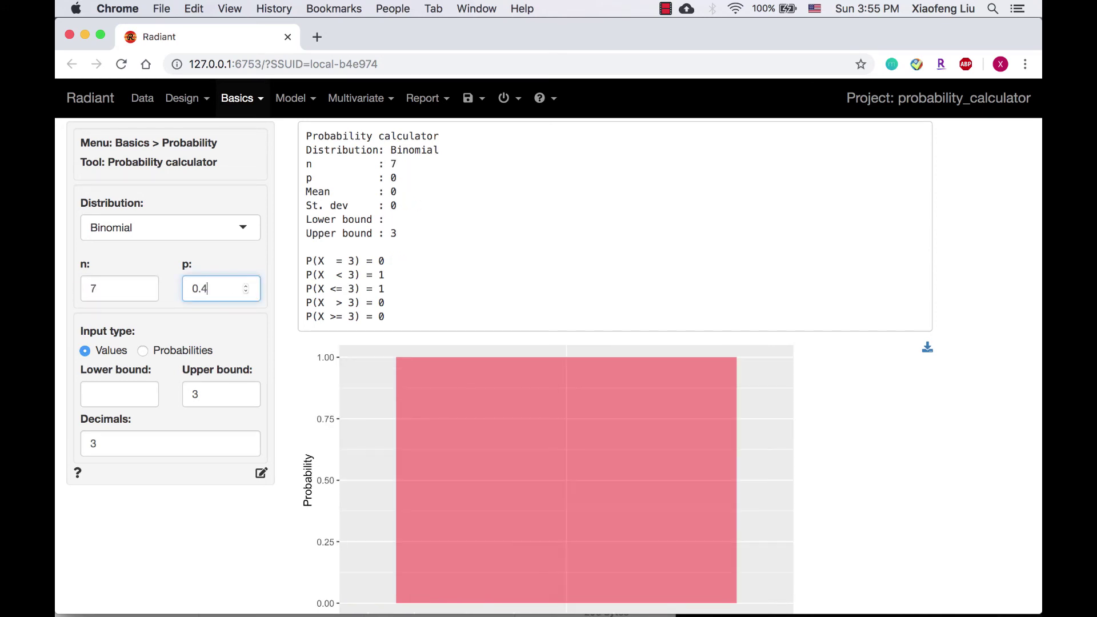
Set Lower bound 3, clear the Upper bound, and highlight P(X >= 3) = 0.58.
left_click_drag(81, 330, 108, 330)
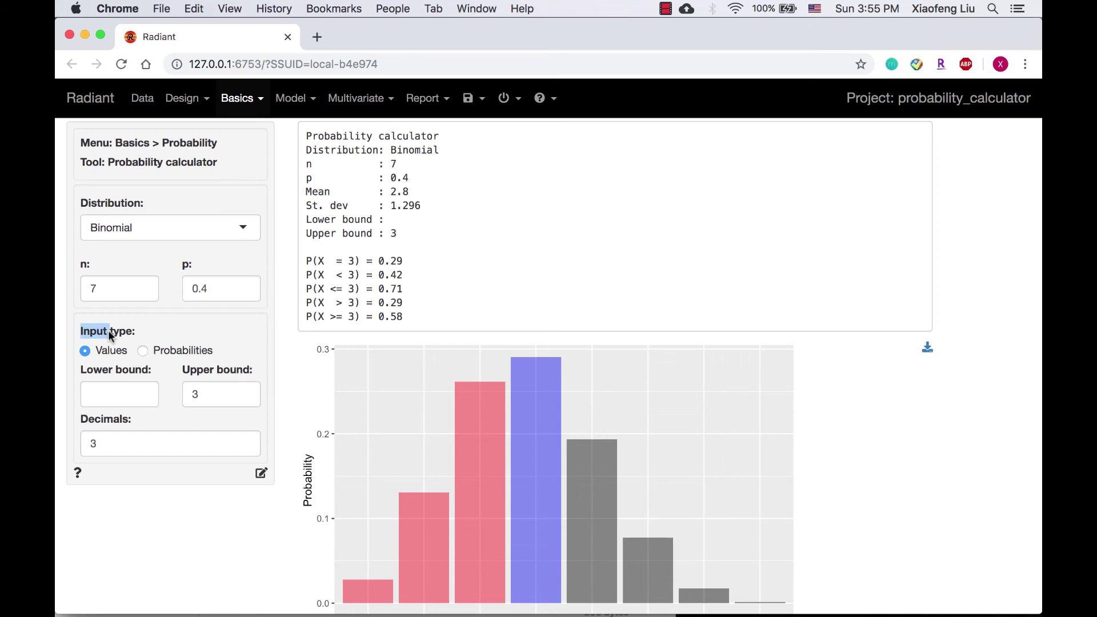
left_click(118, 345)
left_click(125, 390)
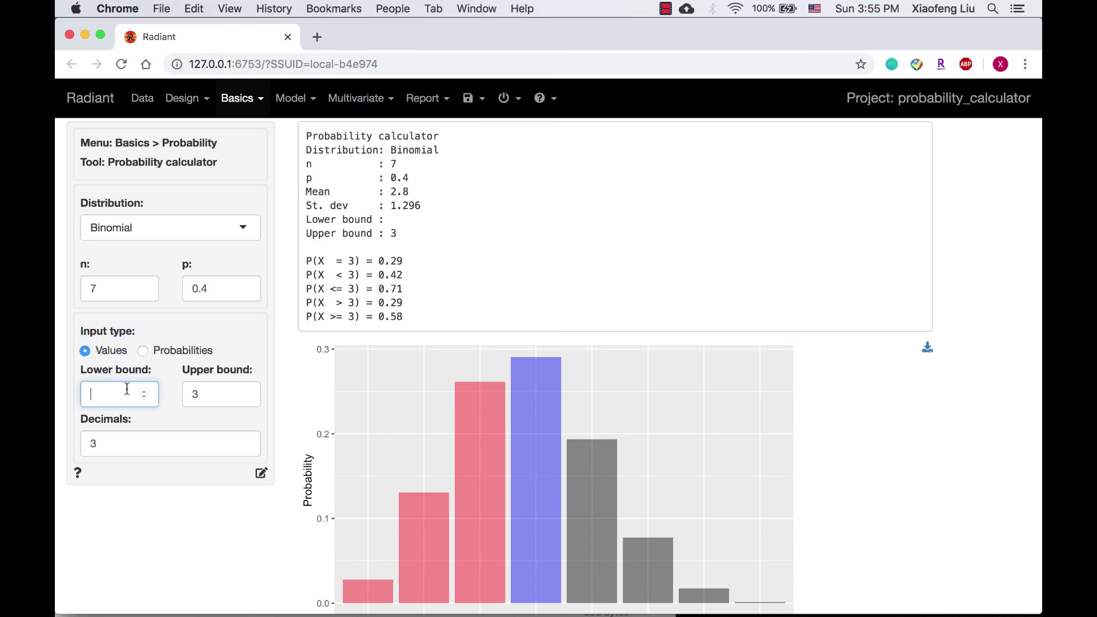
type("3")
key("Tab")
key("BackSpace")
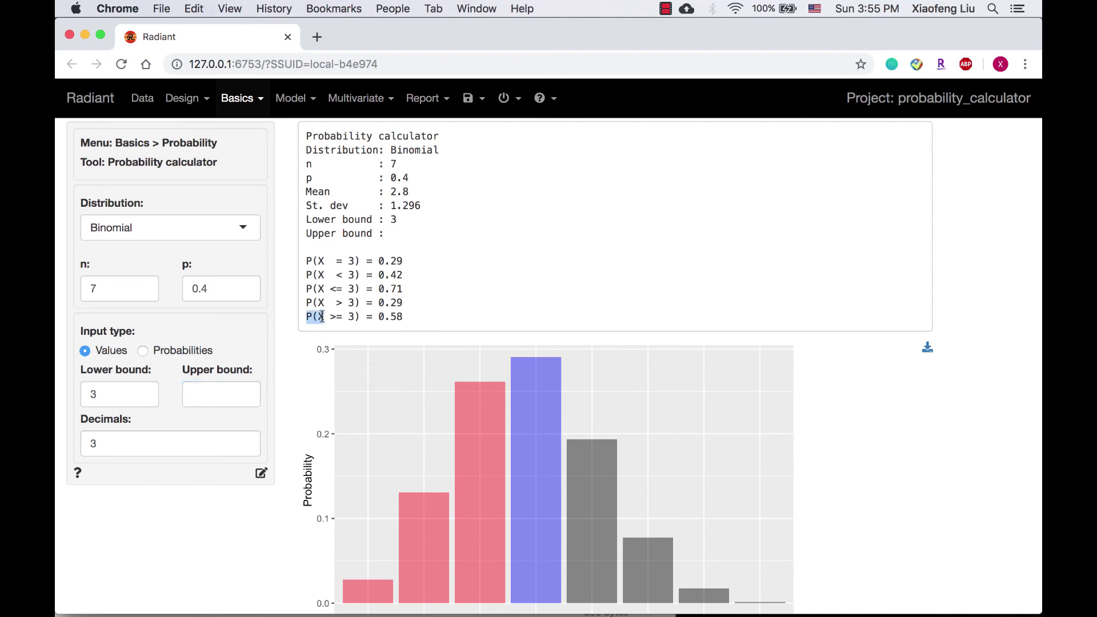
left_click_drag(306, 316, 409, 319)
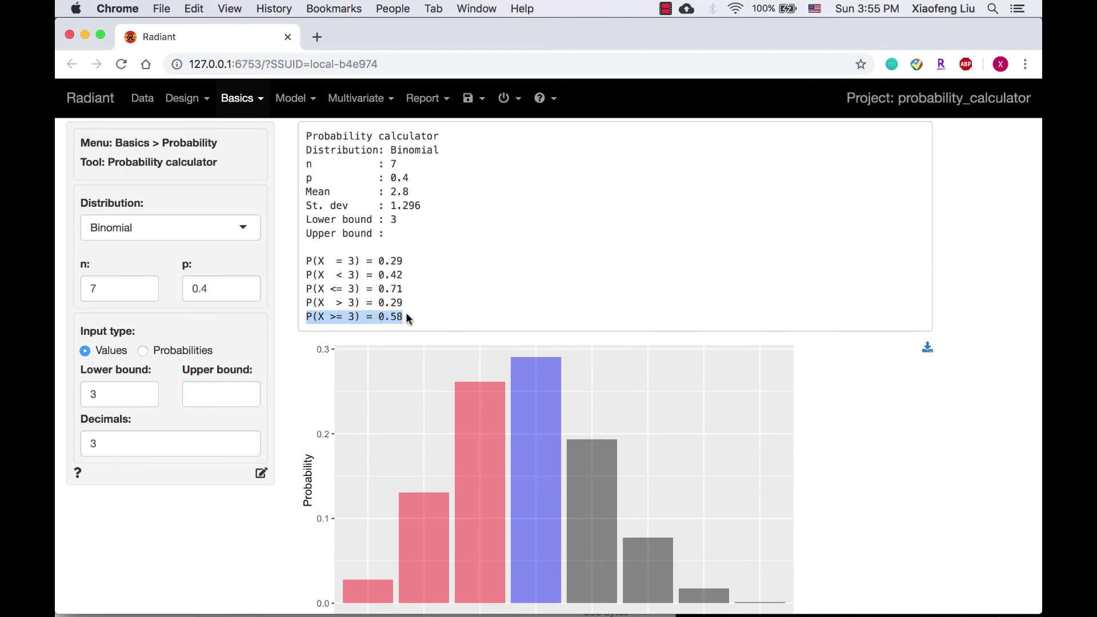